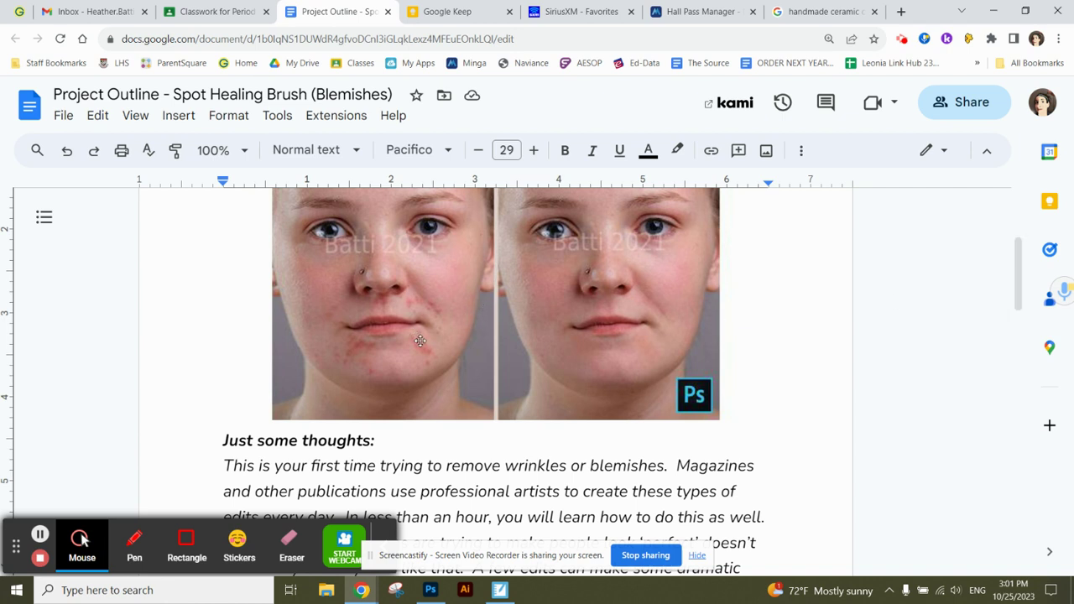
Review the Spot Healing Brush project outline and its Google Classroom assignment instructions.
left_click(1017, 270)
mouse_move(1018, 270)
left_mouse_down()
mouse_move(1009, 317)
mouse_move(1012, 282)
left_mouse_up()
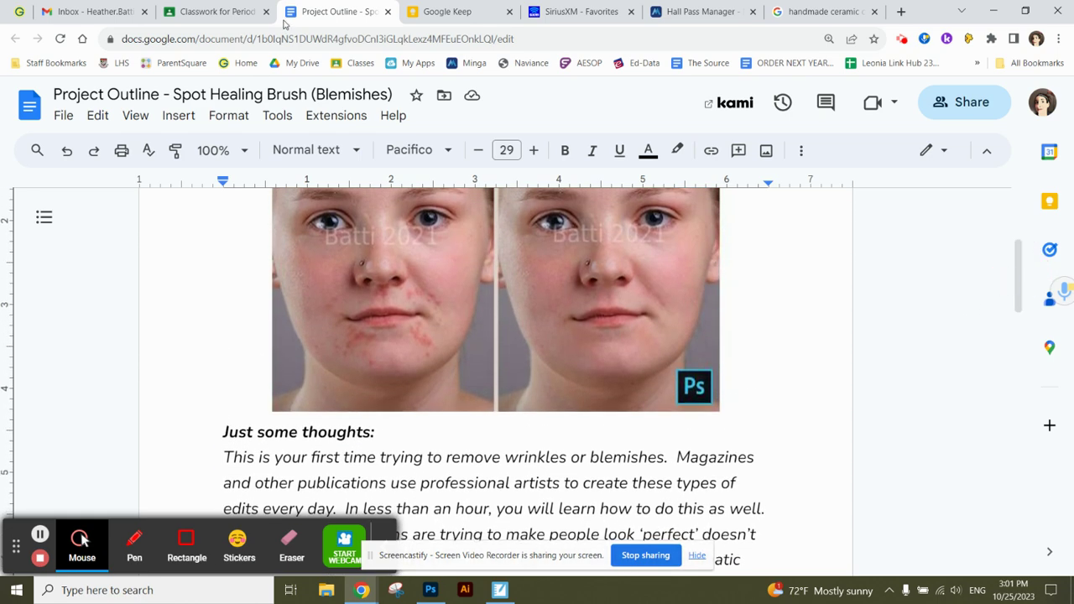
left_click(209, 10)
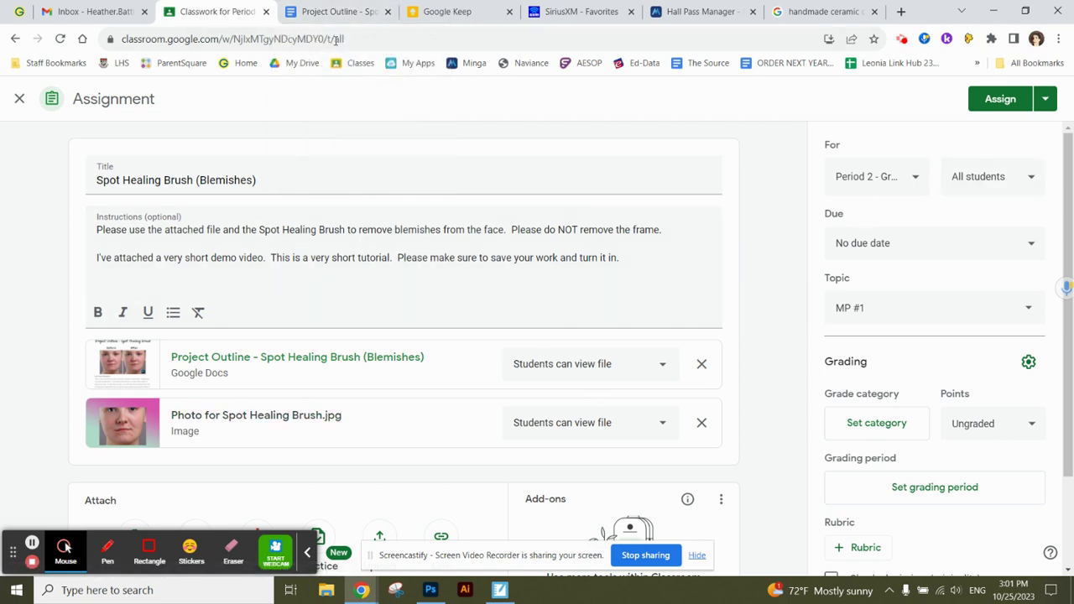
left_click(334, 13)
left_click_drag(1016, 276, 1011, 353)
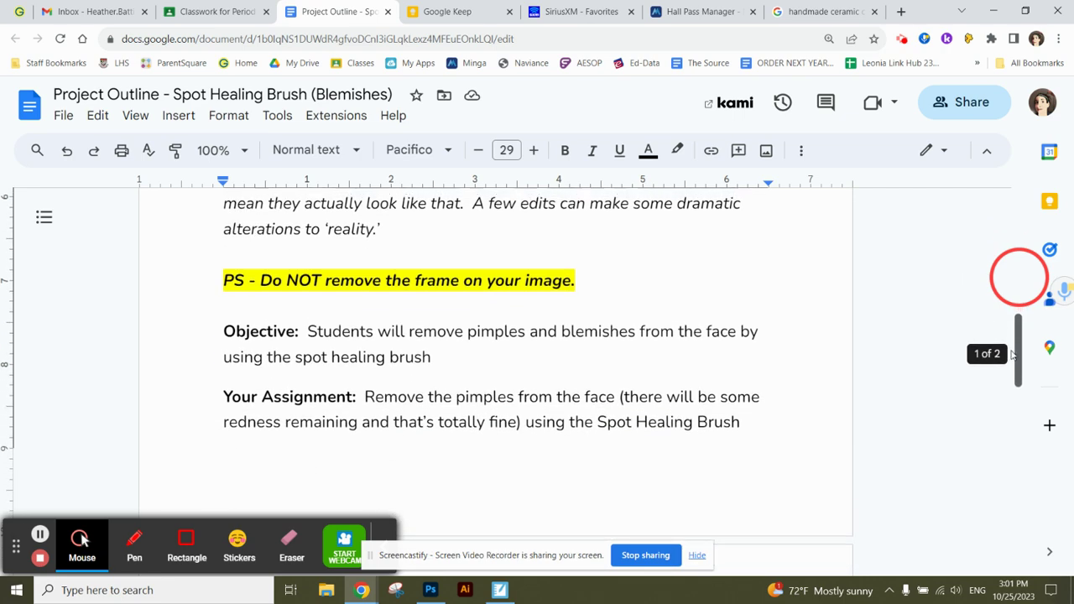
left_click(430, 590)
mouse_move(362, 590)
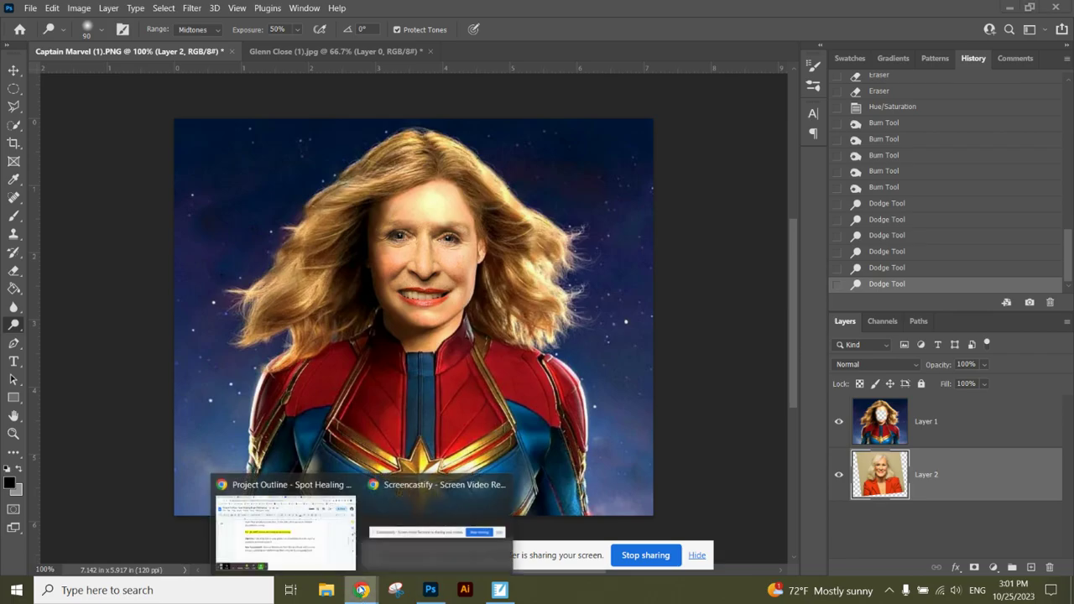
left_click(307, 549)
Download the attached Photo for Spot Healing Brush.jpg from the Google Classroom assignment.
left_click(224, 7)
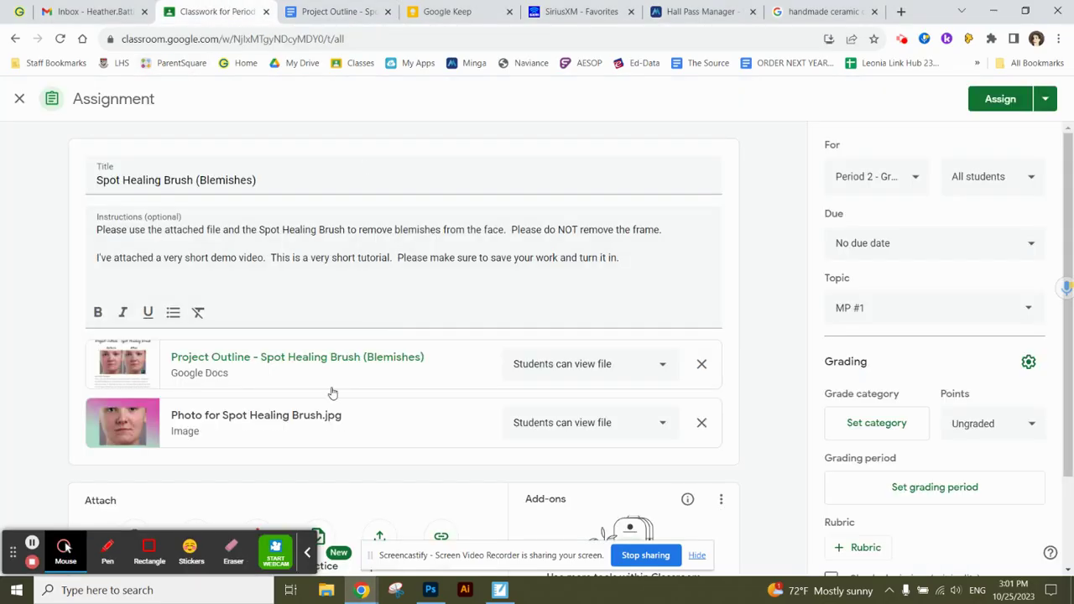
left_click(297, 423)
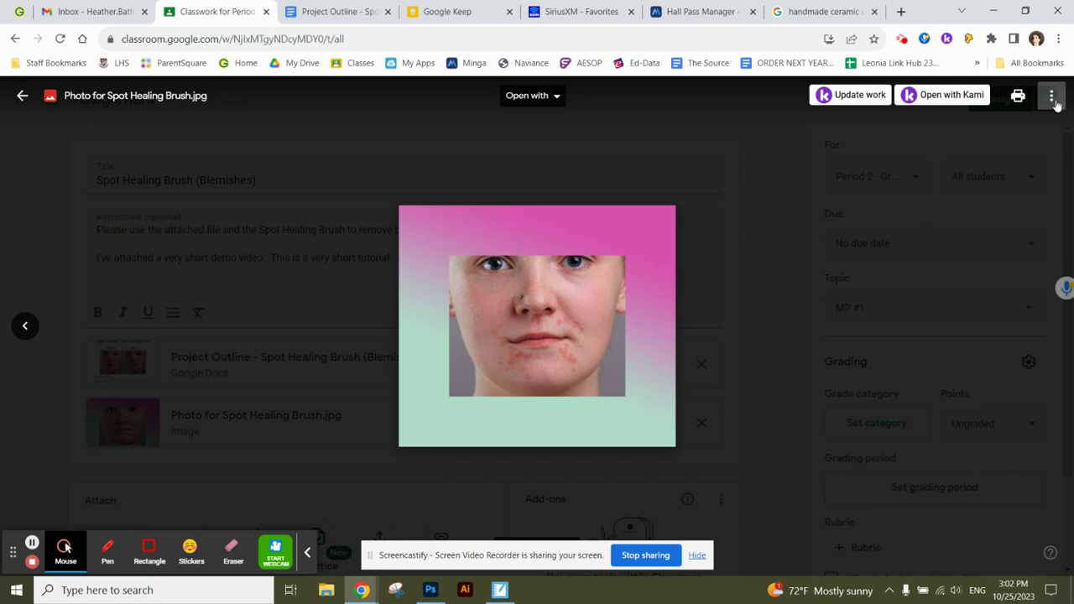
right_click(595, 308)
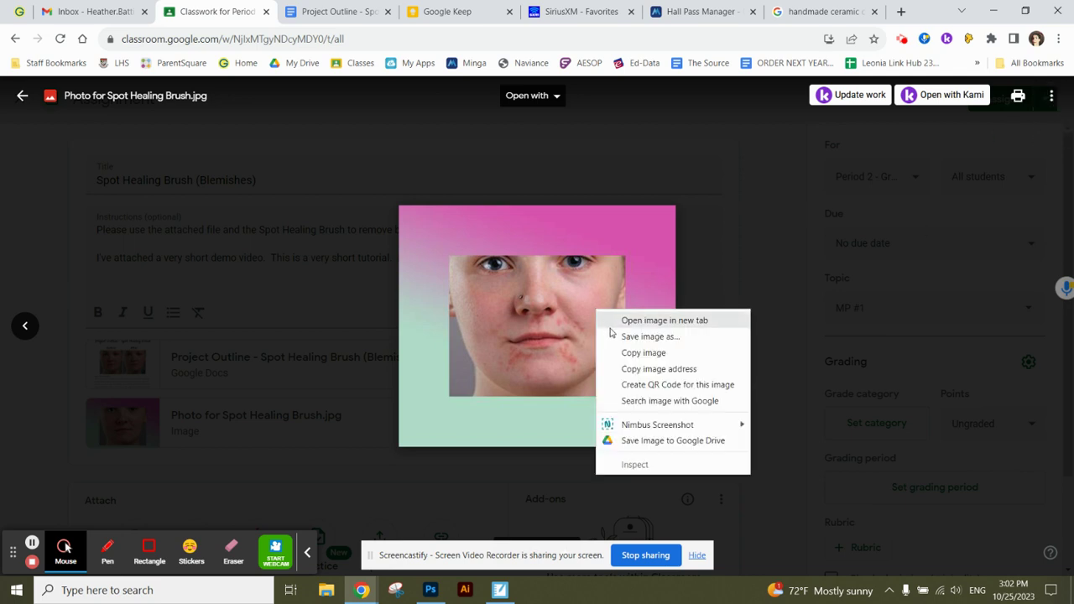
left_click(1051, 96)
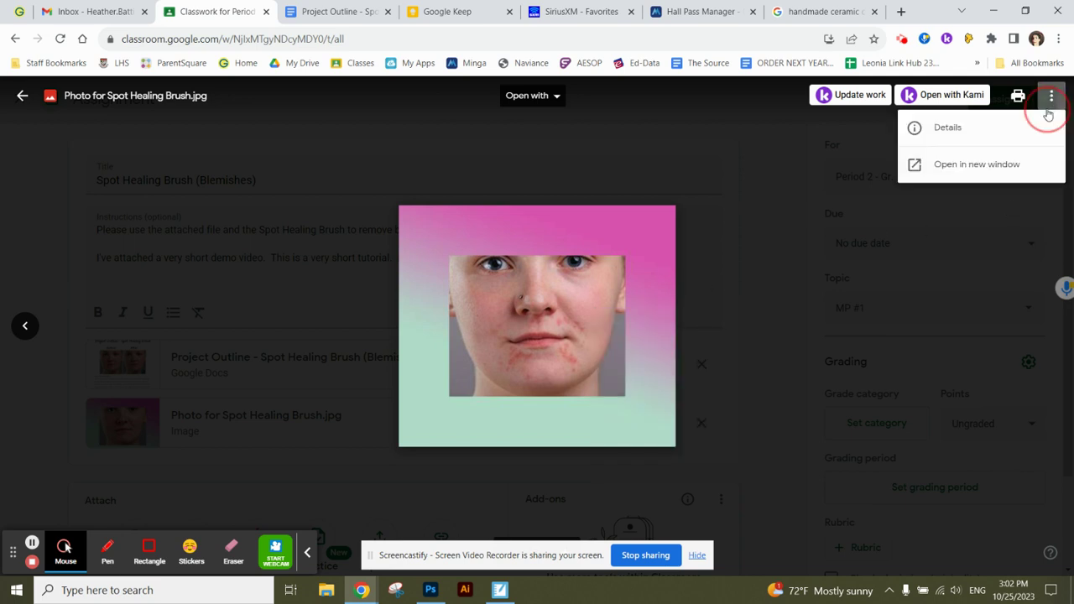
left_click(974, 173)
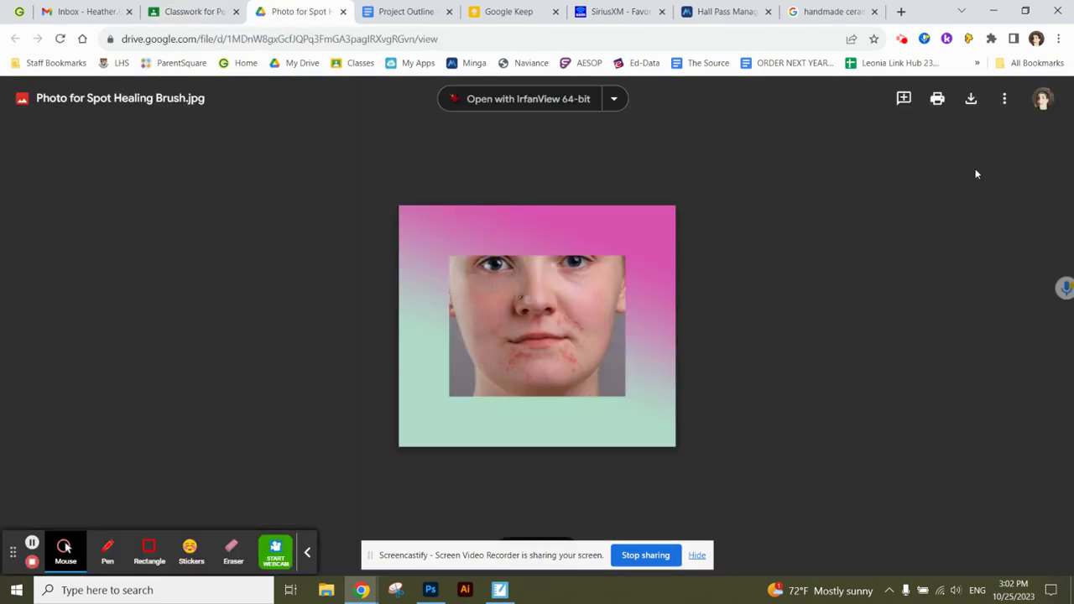
left_click(971, 104)
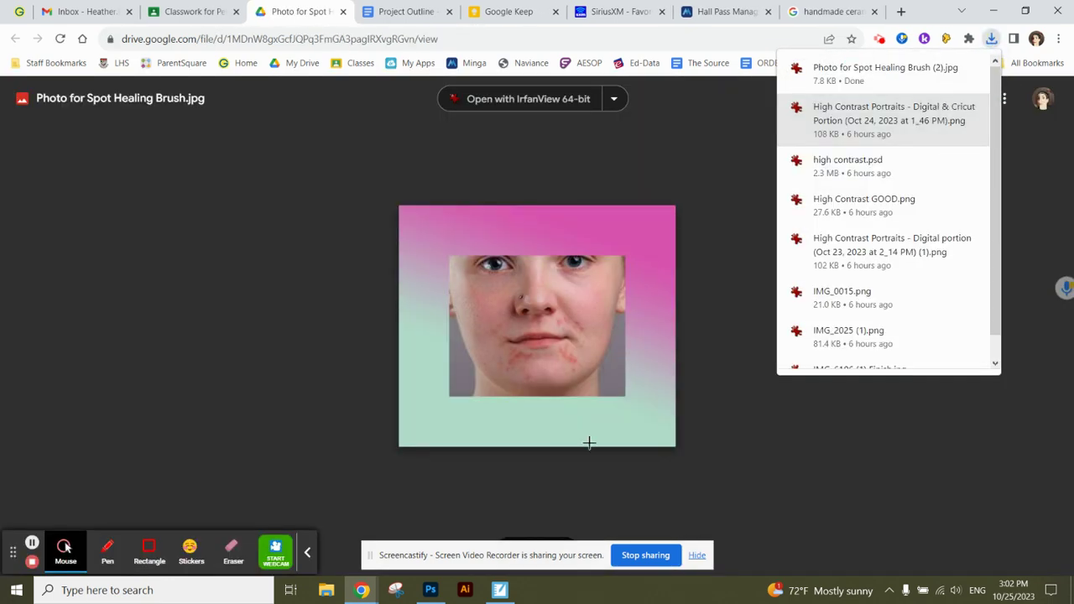
Switch to Photoshop and open Photo for Spot Healing Brush (2) from the Downloads folder.
left_click(430, 590)
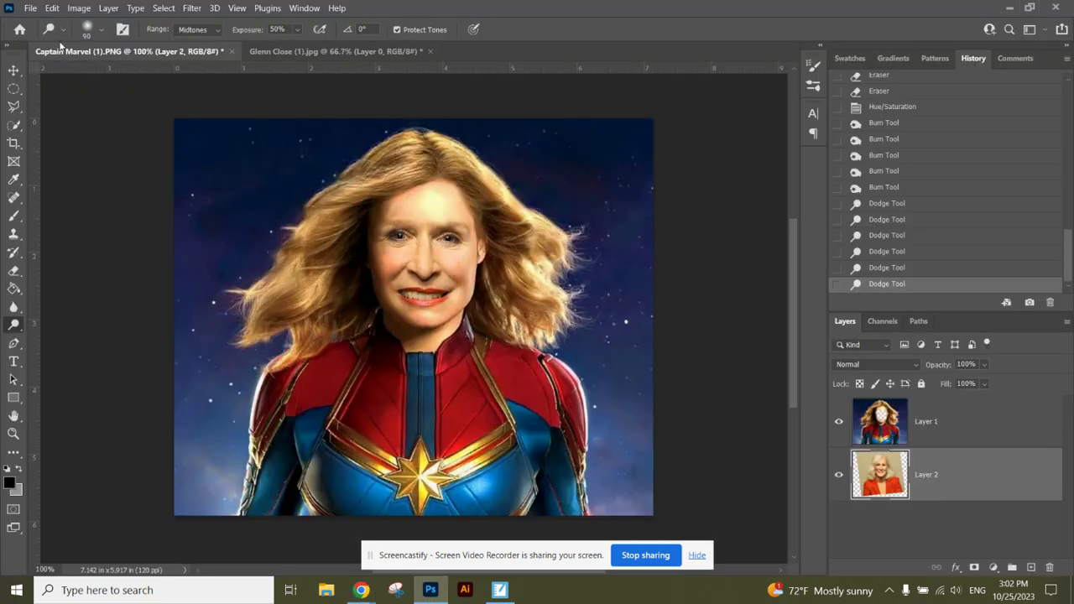
left_click(30, 8)
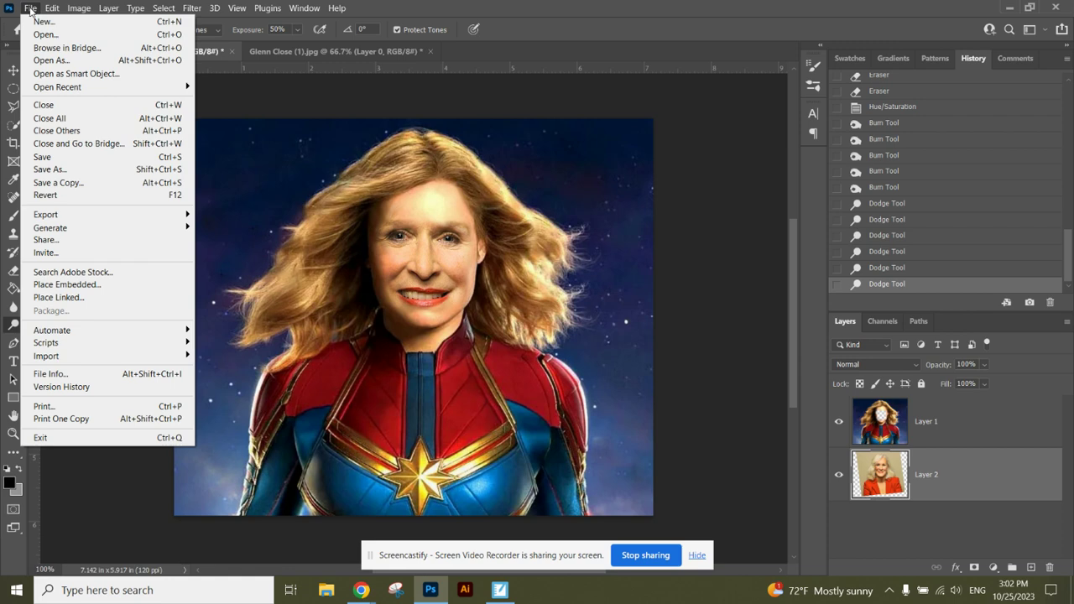
left_click(42, 35)
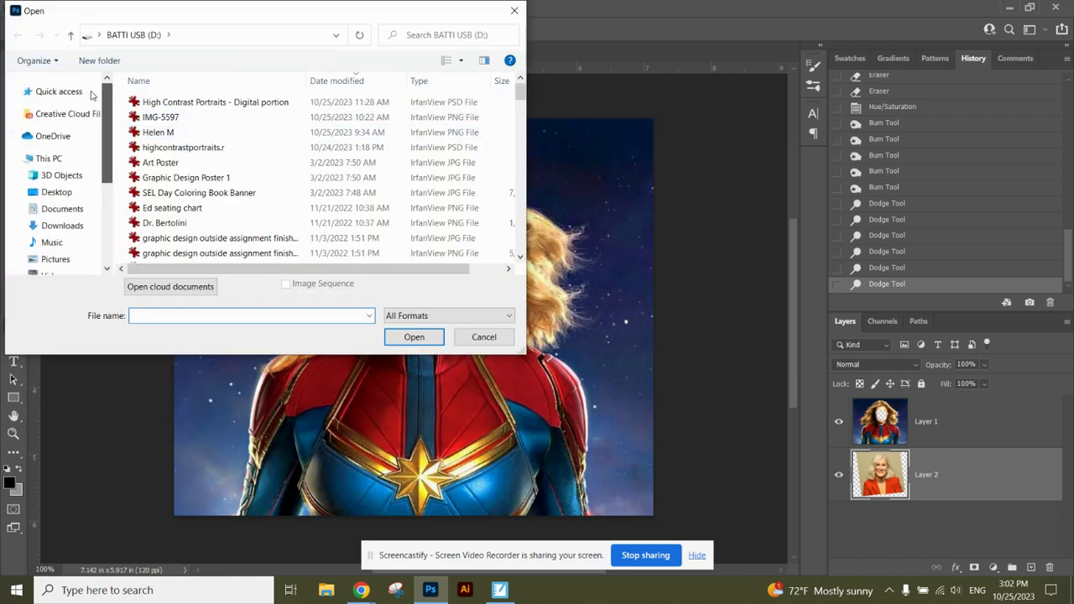
left_click(65, 224)
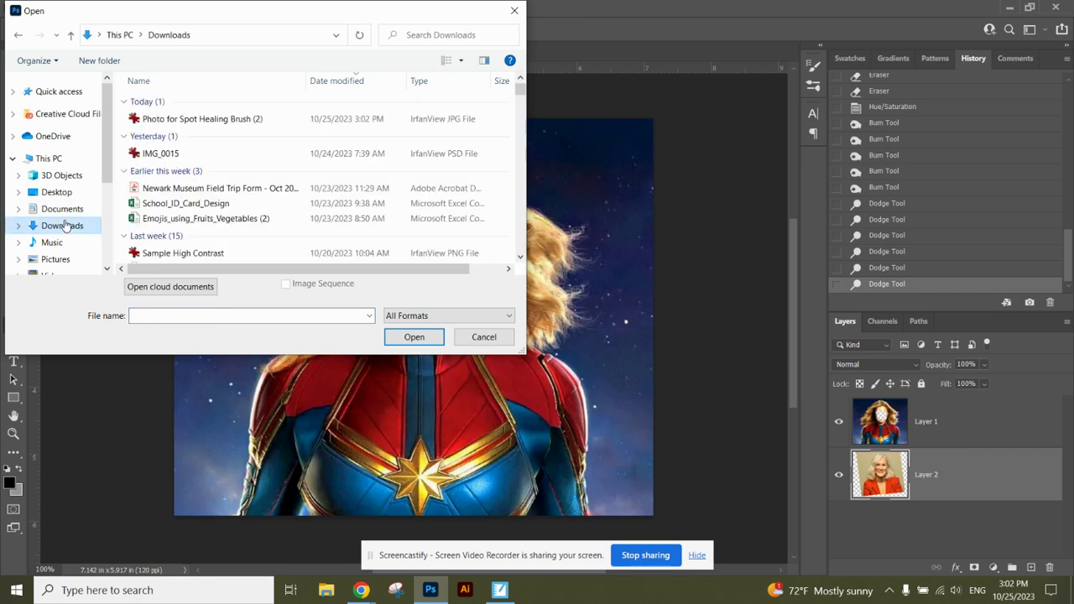
double_click(200, 120)
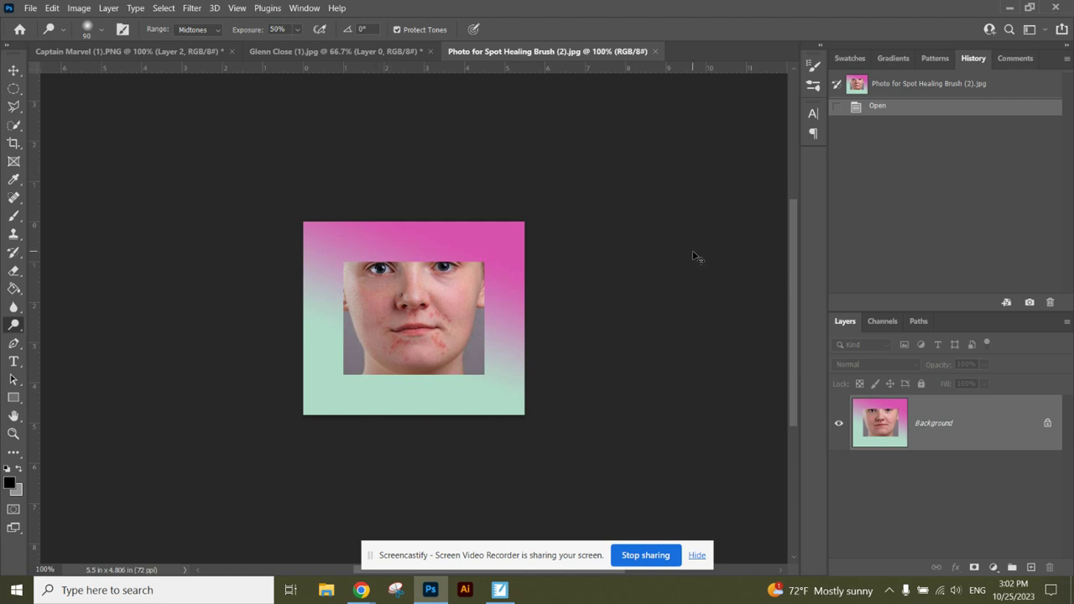
Enlarge the face photo to 300% and unlock its Background layer.
key("ctrl+plus")
key("ctrl+plus")
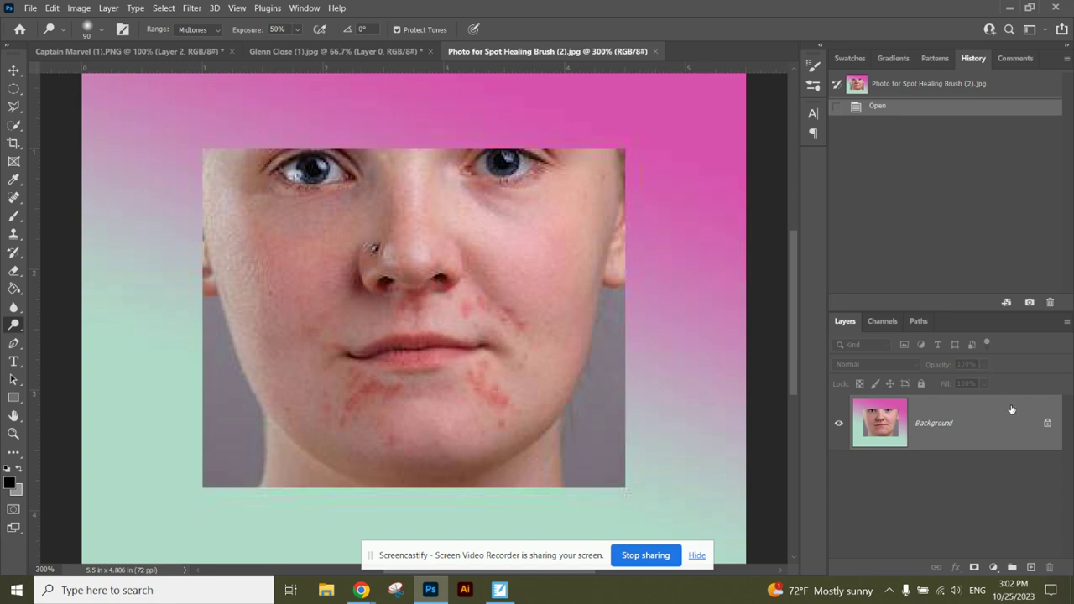
left_click(1047, 425)
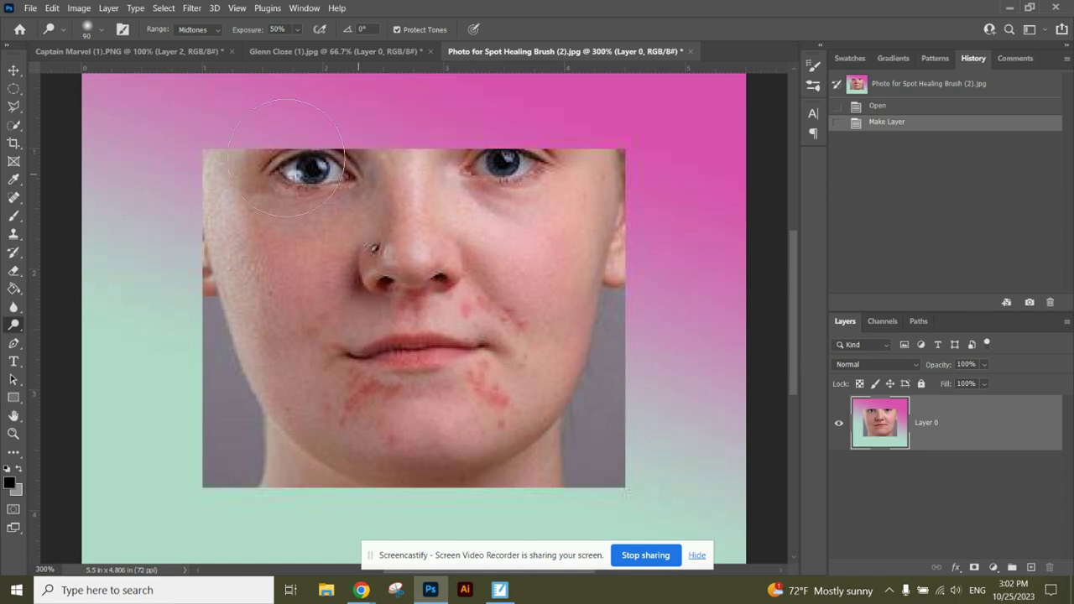
Activate the Spot Healing Brush Tool and set its brush hardness to 63%.
left_click(13, 198)
right_click(13, 198)
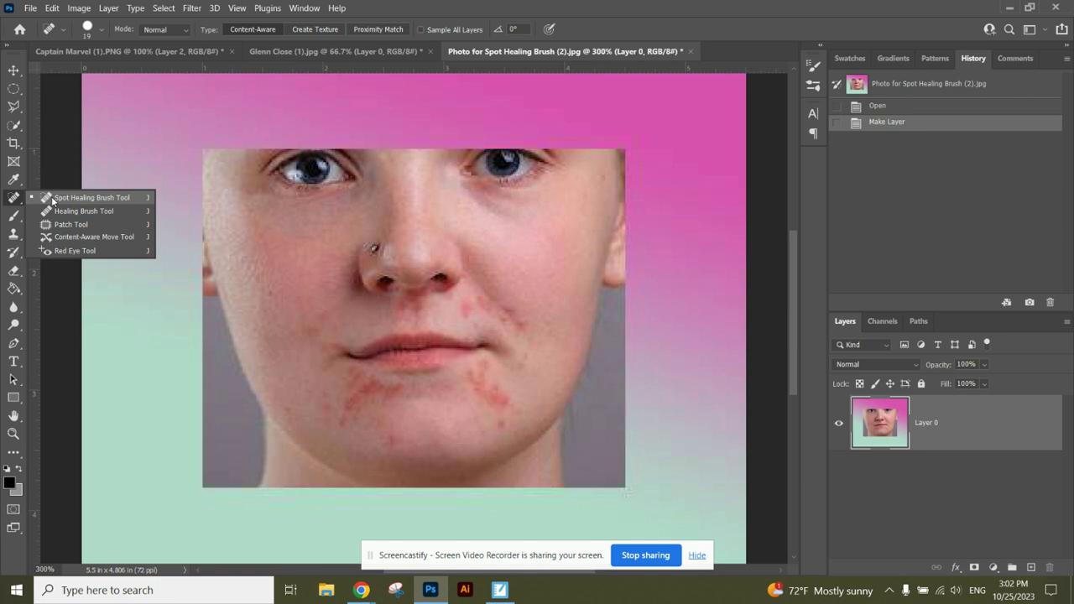
left_click(51, 197)
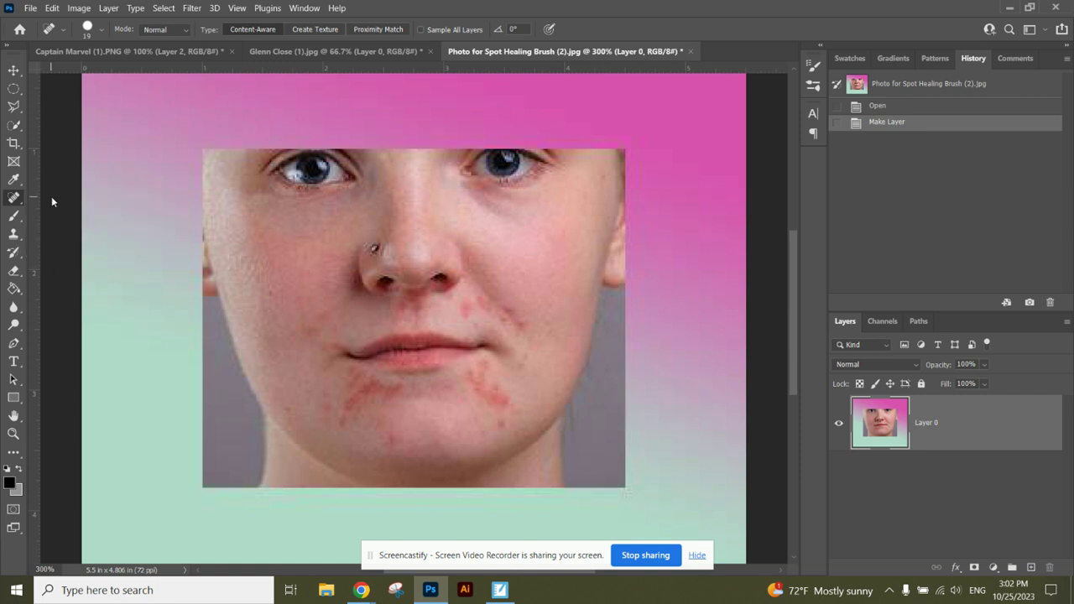
left_click(102, 31)
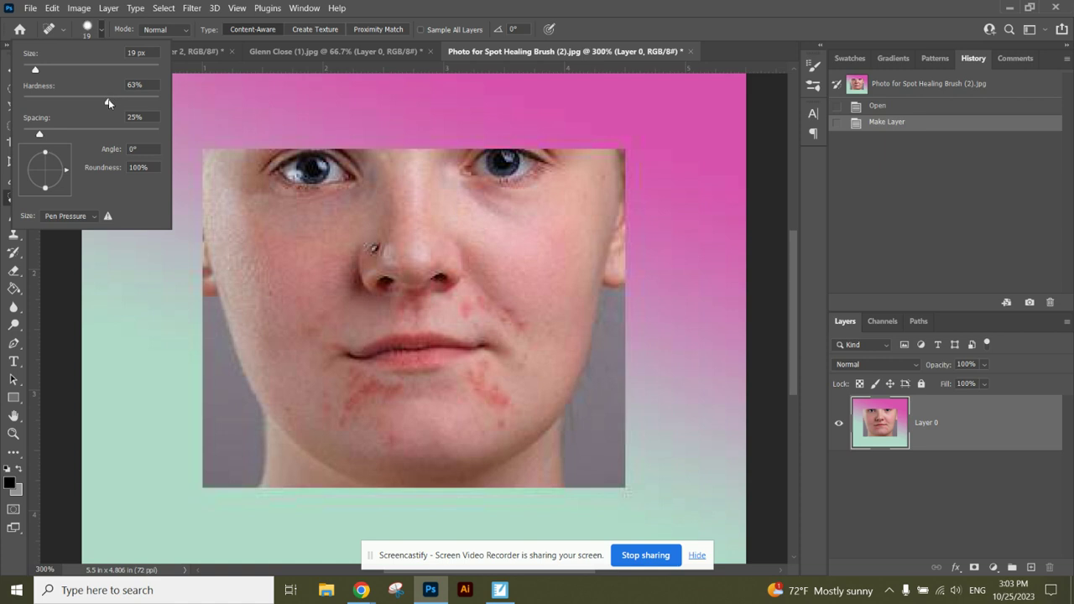
left_click(417, 5)
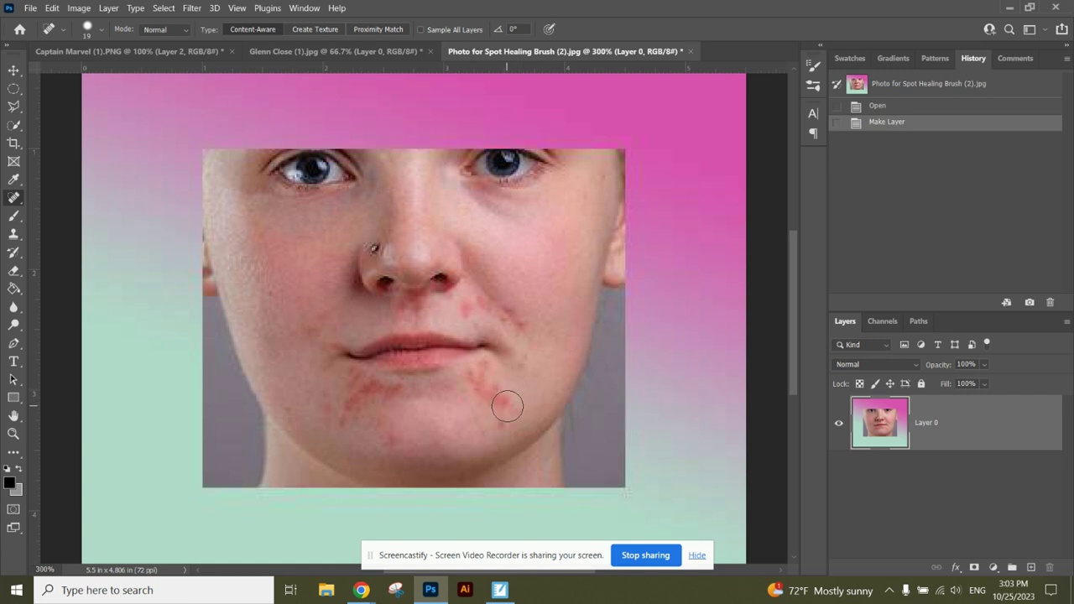
Reduce the brush size to 15 px and heal the red blemishes on the chin and cheek at the mouth's right side.
key("bracketleft")
key("bracketleft")
key("bracketleft")
key("bracketleft")
mouse_move(507, 402)
left_mouse_down()
mouse_move(484, 396)
mouse_move(492, 386)
mouse_move(471, 388)
mouse_move(481, 367)
mouse_move(470, 371)
left_mouse_up()
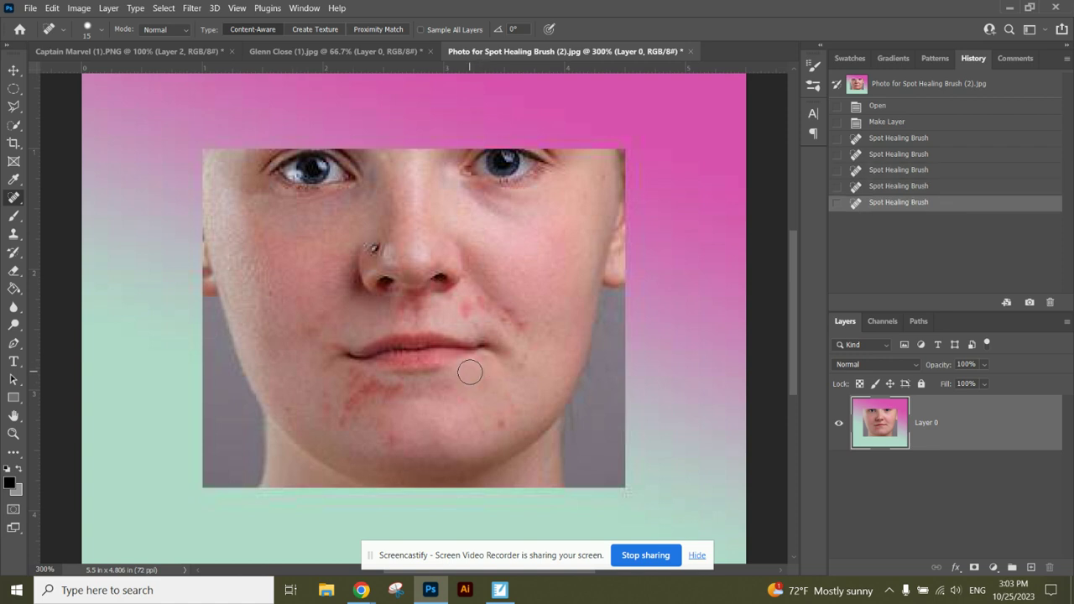
mouse_move(536, 344)
left_mouse_down()
mouse_move(503, 308)
mouse_move(475, 297)
mouse_move(468, 309)
left_mouse_up()
left_click_drag(505, 423, 506, 423)
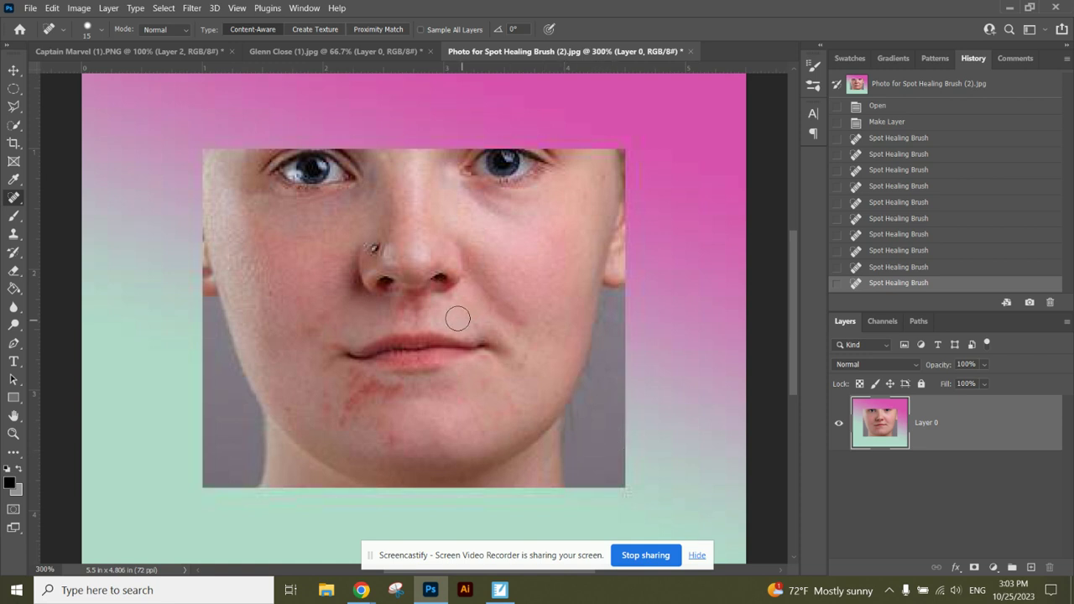
Try to heal the redness between the nose and upper lip, and undo the last four healing strokes.
left_click_drag(408, 311, 420, 307)
left_click(417, 311)
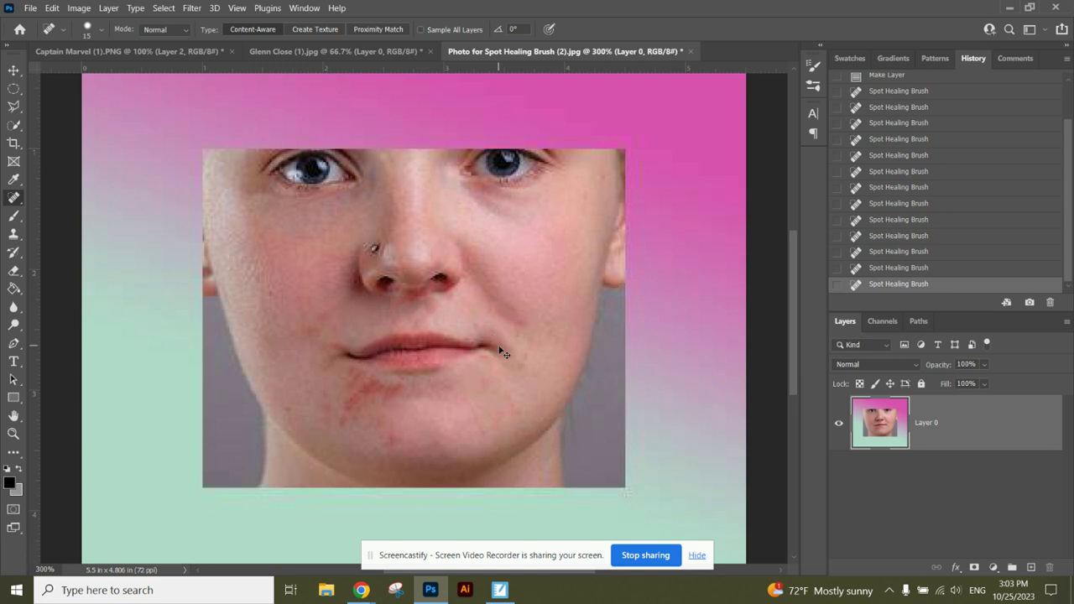
scroll(501, 352, "up", 4)
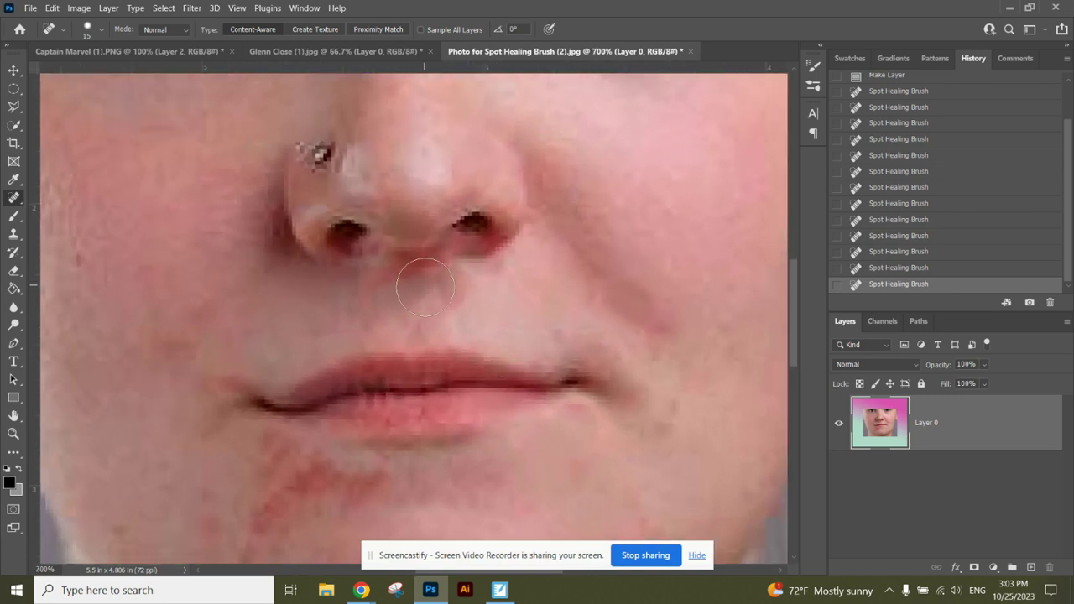
left_click(915, 222)
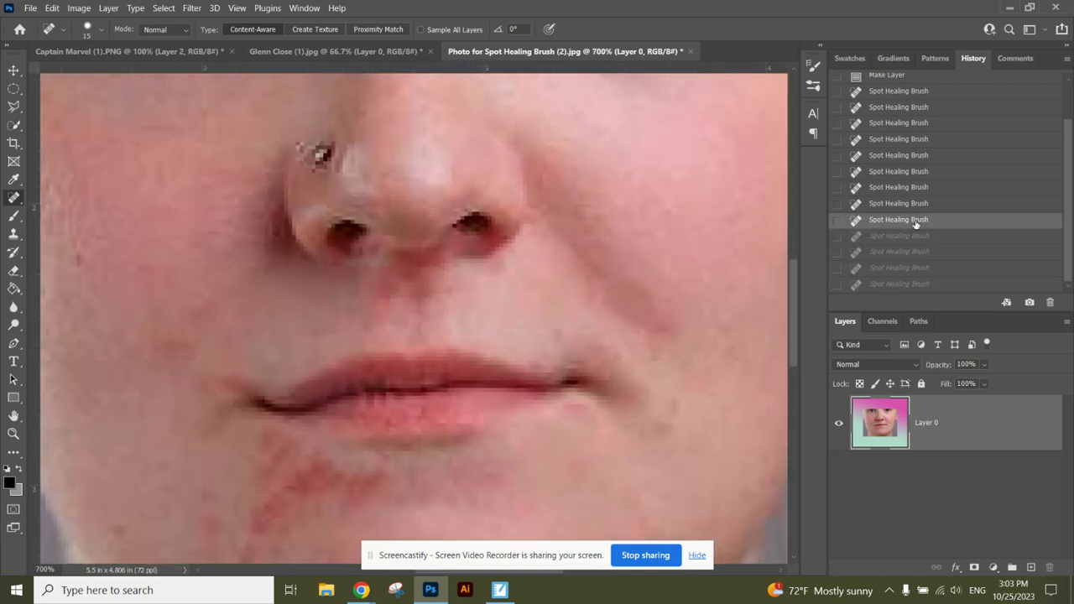
Heal the redness between the nose and upper lip and the edge of the red patch below the lower lip.
scroll(726, 394, "down", 1)
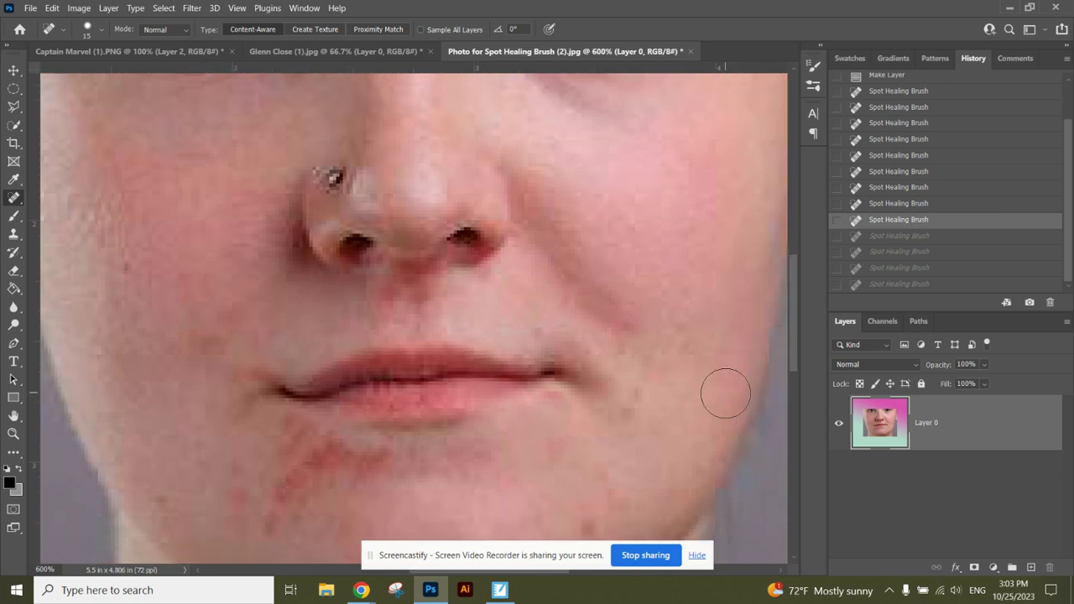
left_click(375, 299)
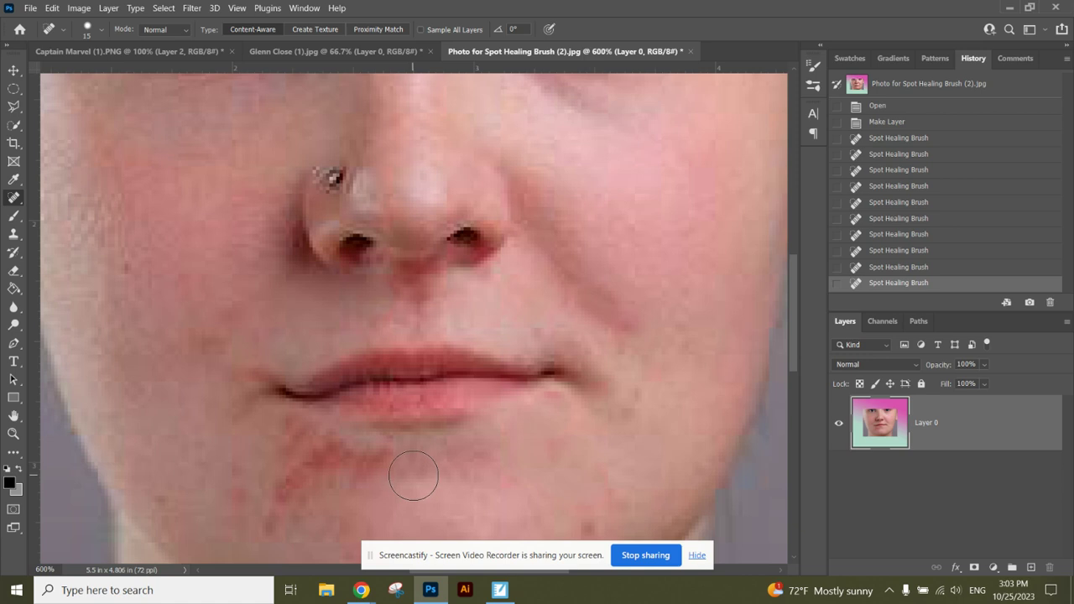
left_click(379, 462)
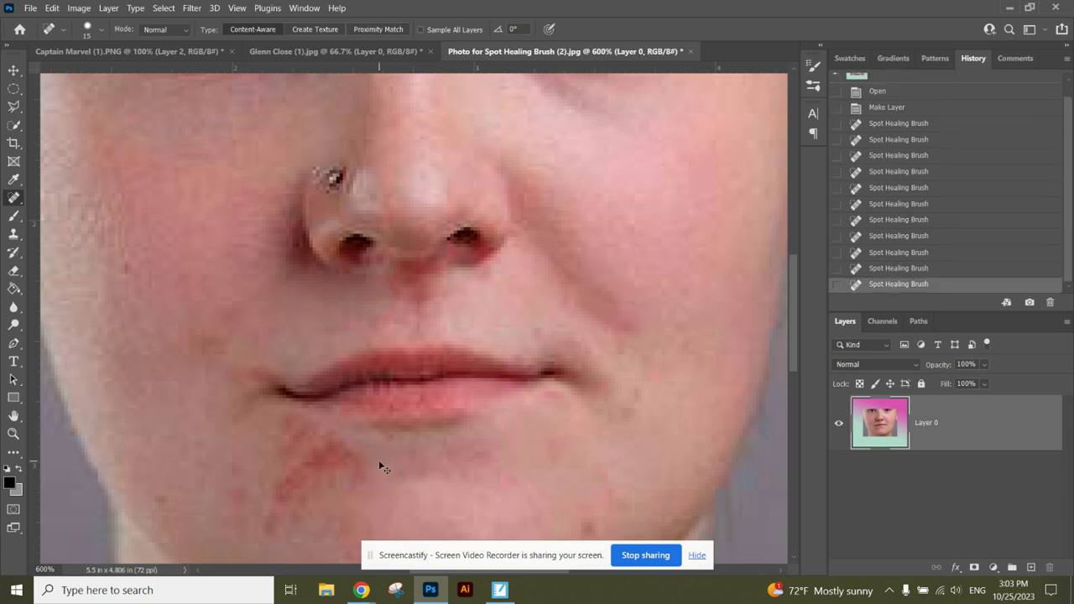
Heal the small red spots on the left side of the chin and near its lower middle.
key("ctrl+minus")
key("ctrl+minus")
key("ctrl+minus")
left_click(326, 401)
left_click(344, 422)
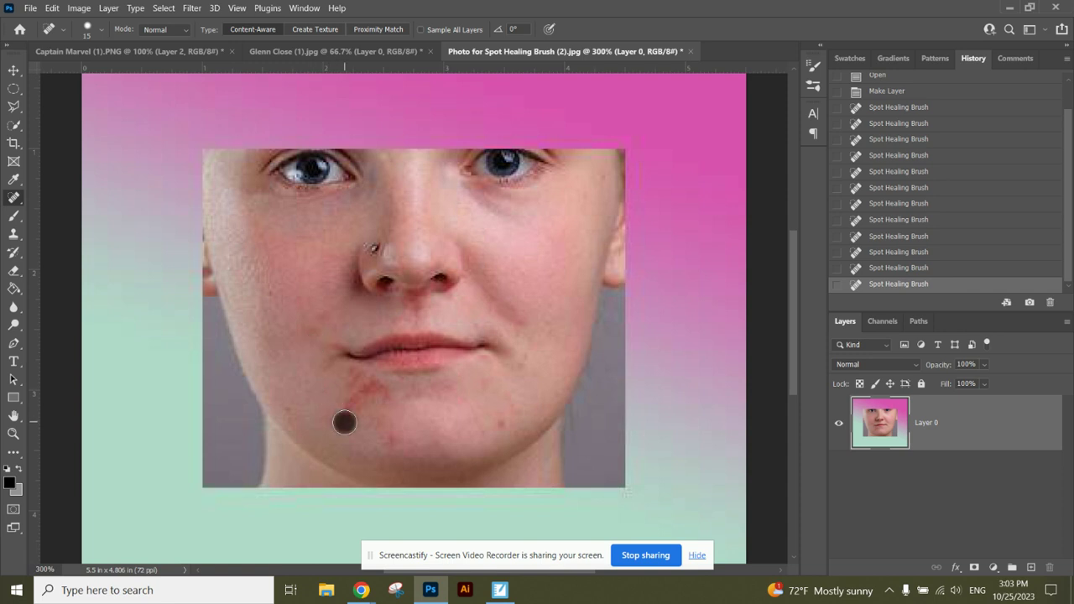
left_click(384, 437)
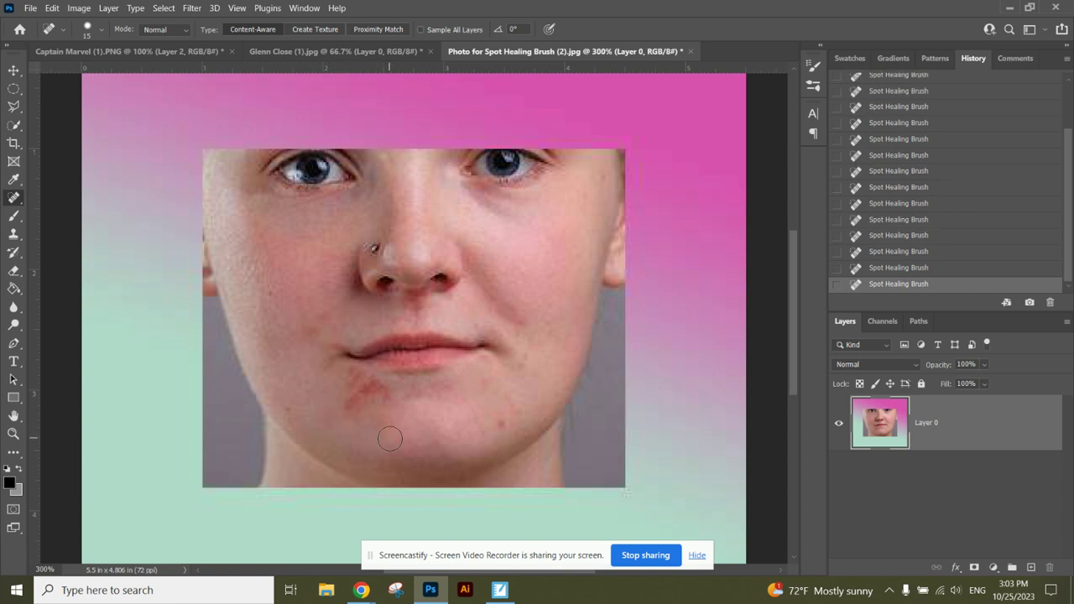
Heal the large red patch on the chin below the left corner of the mouth.
left_click(346, 404)
left_click(353, 378)
left_click(370, 400)
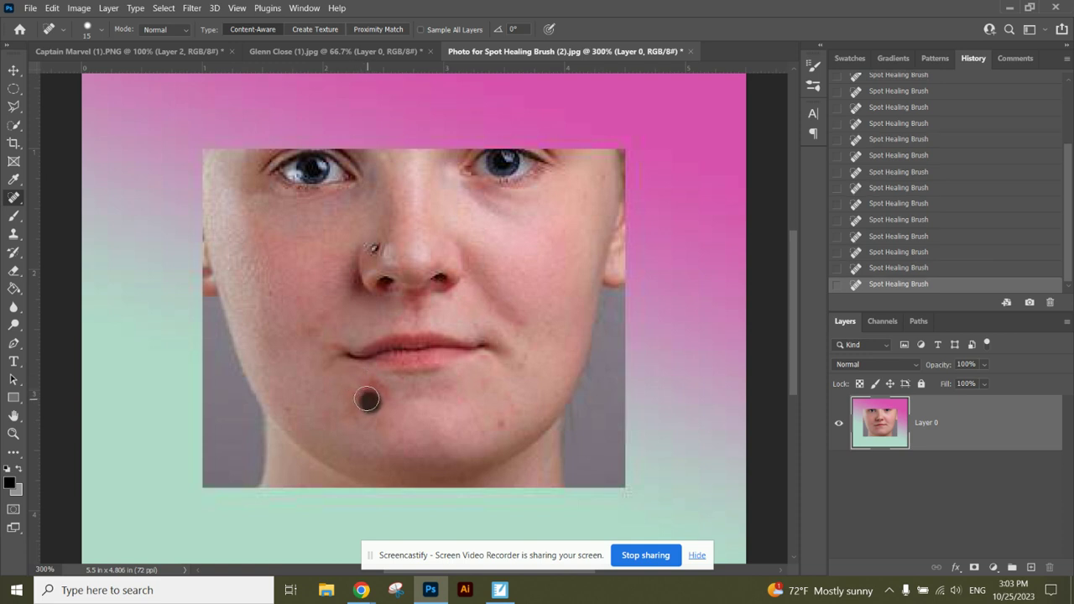
left_click(381, 390)
left_click(393, 399)
Touch up the remaining marks across the chin and remove the nose stud with the Spot Healing Brush.
left_click(447, 390)
left_click(485, 385)
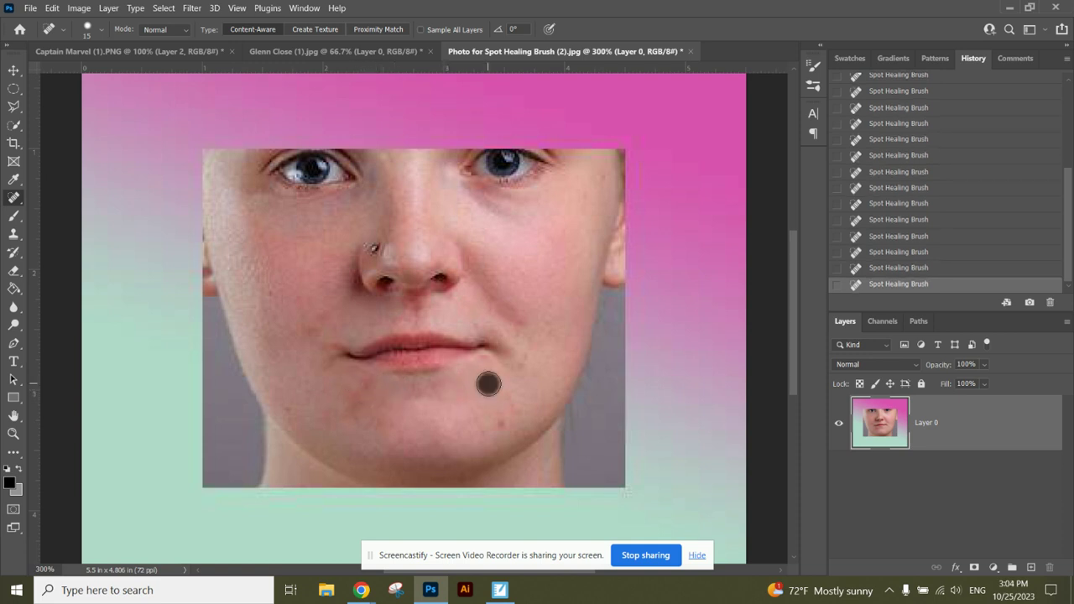
left_click(350, 399)
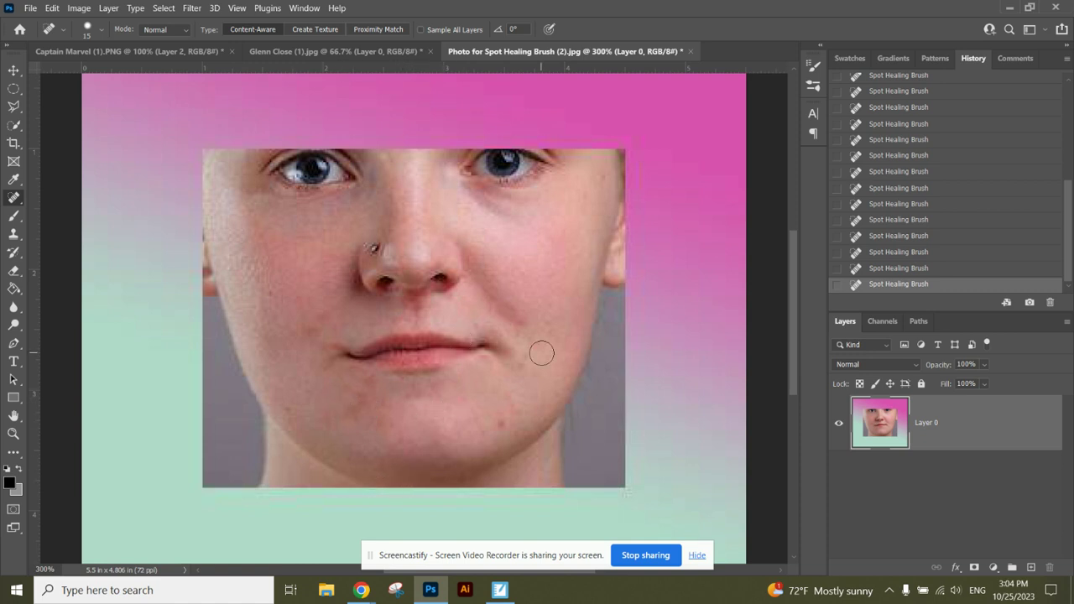
left_click(374, 245)
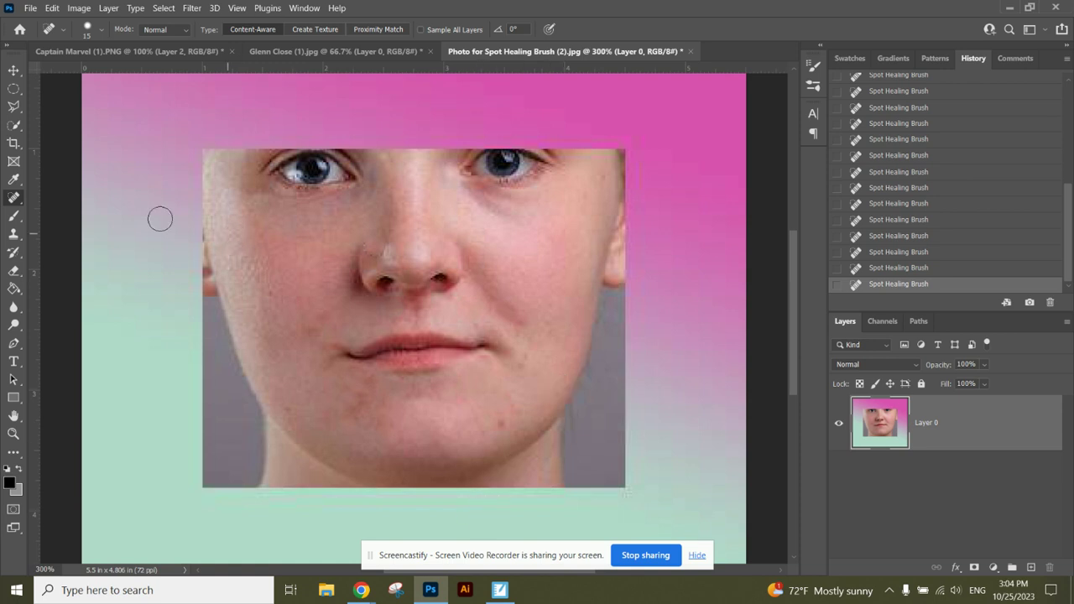
Try to save the edited photo as a PNG named "Photo for Spot Healing Brush (2)", checking the available drives for a save location.
left_click(29, 9)
left_click(45, 171)
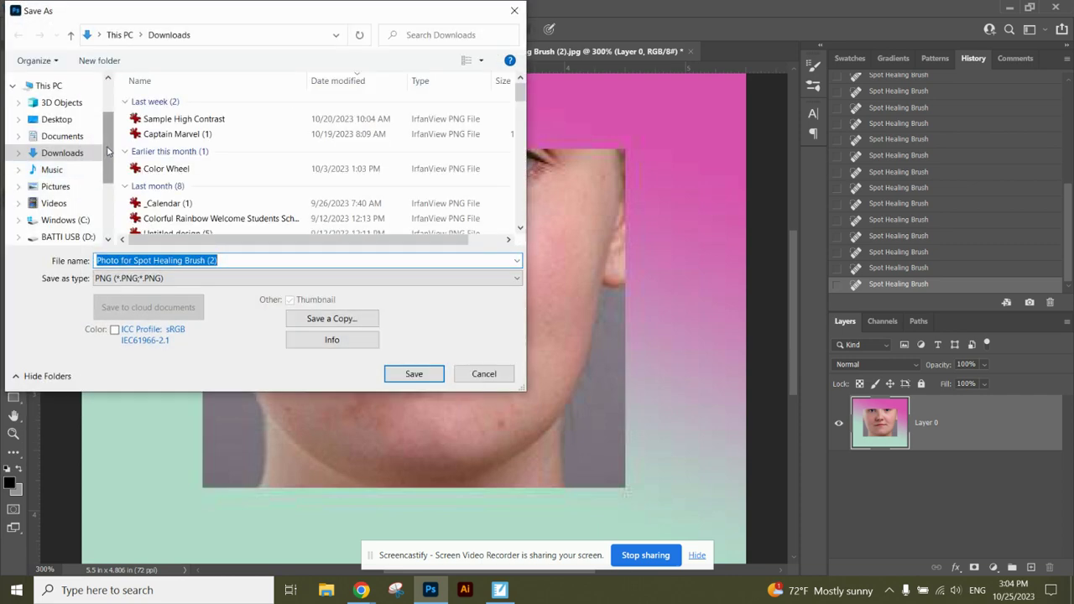
scroll(102, 183, "down", 2)
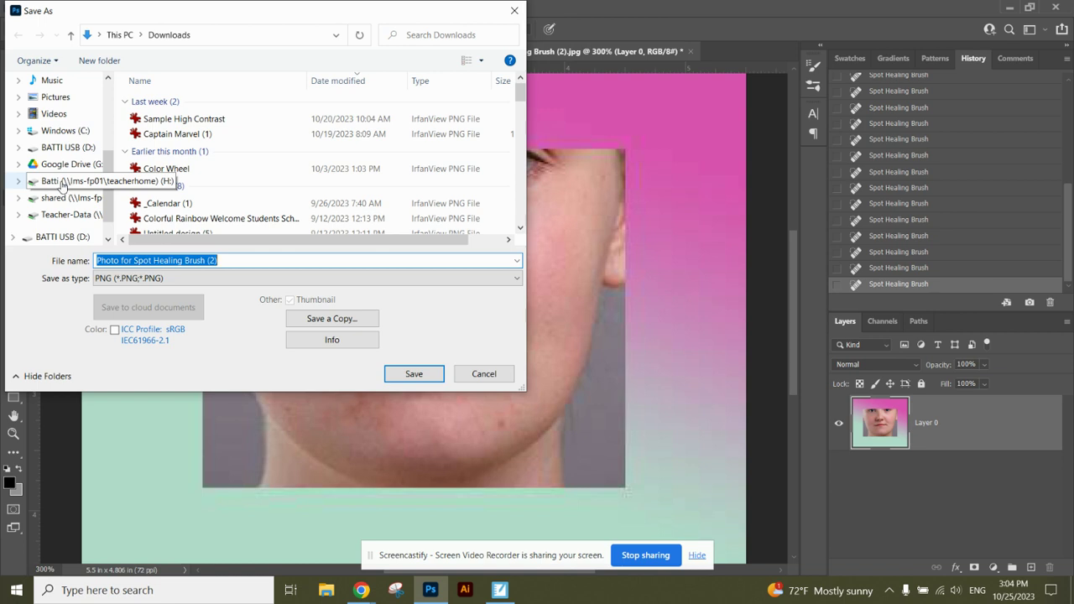
left_click(562, 5)
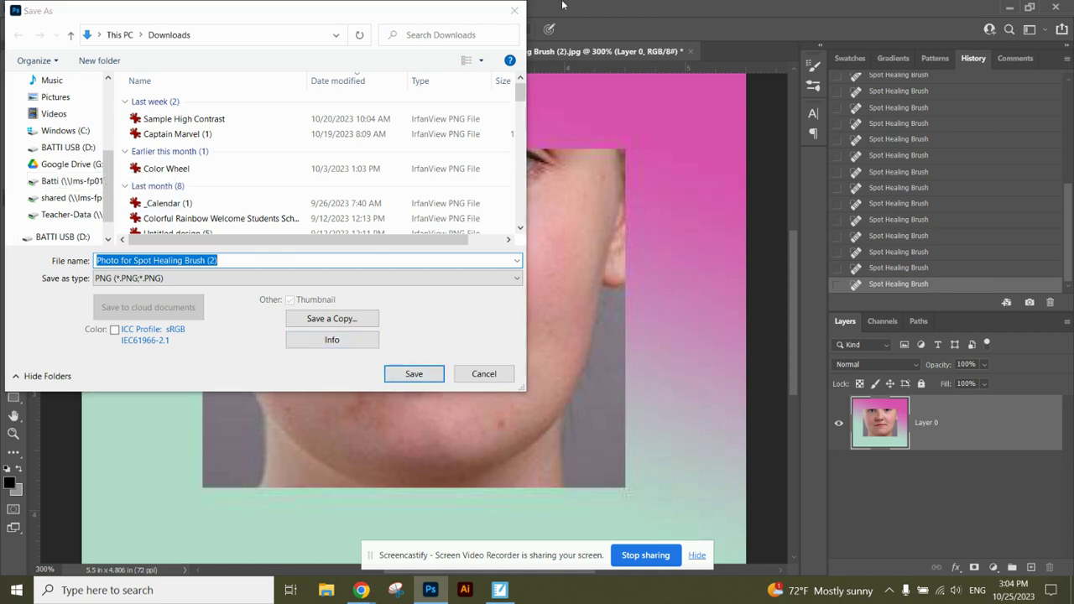
left_click(434, 370)
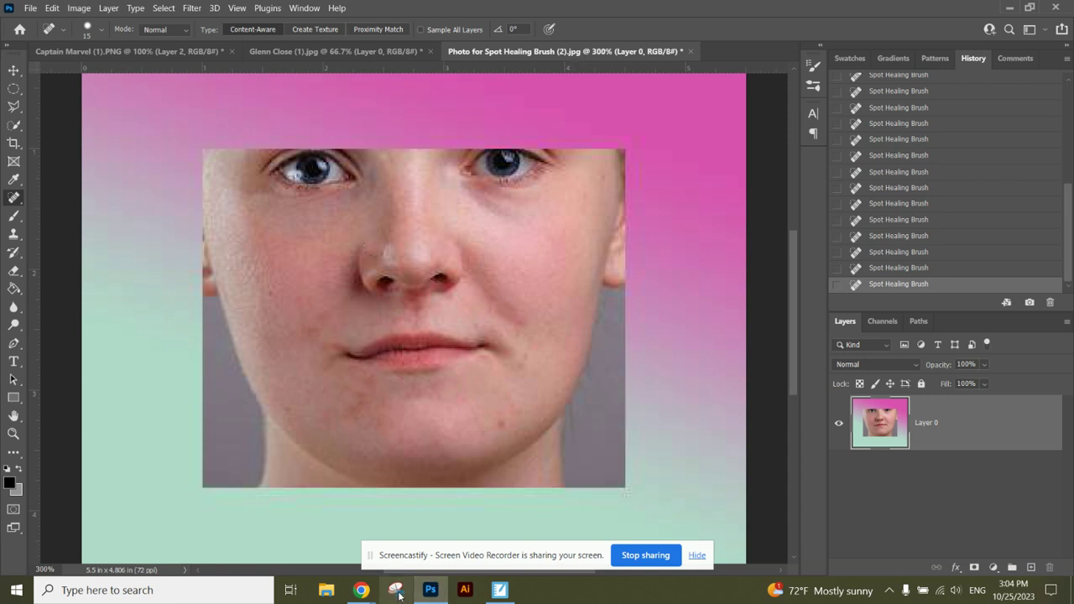
Hide the screen-sharing bar covering the lower part of the photo, and briefly open and close the Snipping Tool.
left_click(698, 555)
left_click(391, 596)
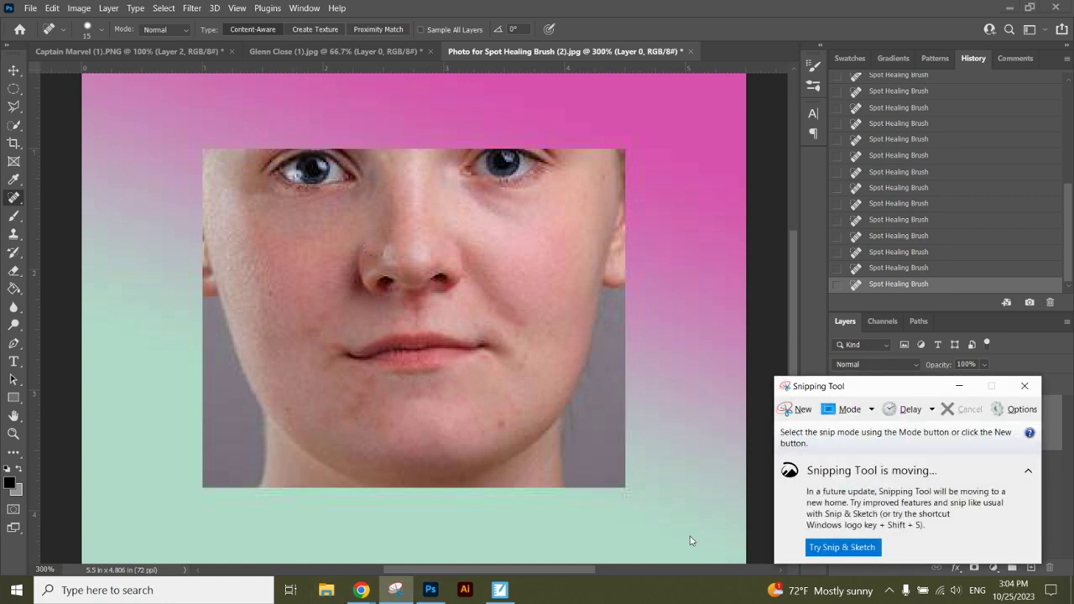
left_click(1024, 386)
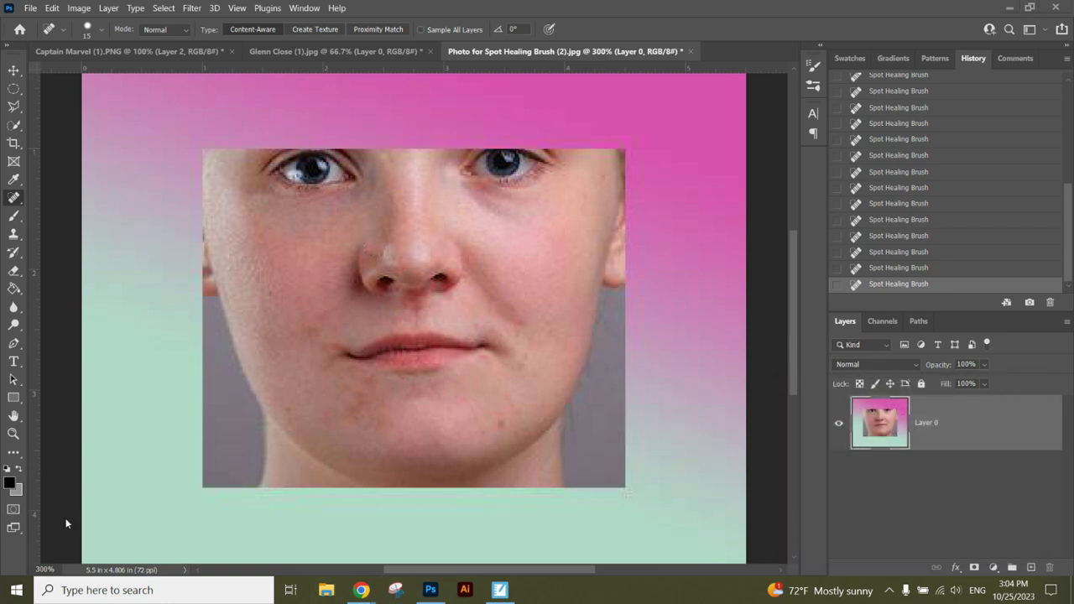
Find the Snipping Tool with a Windows search, open it and capture a rectangular snip of the visible photo including its gradient frame.
left_click(75, 596)
type("snipp")
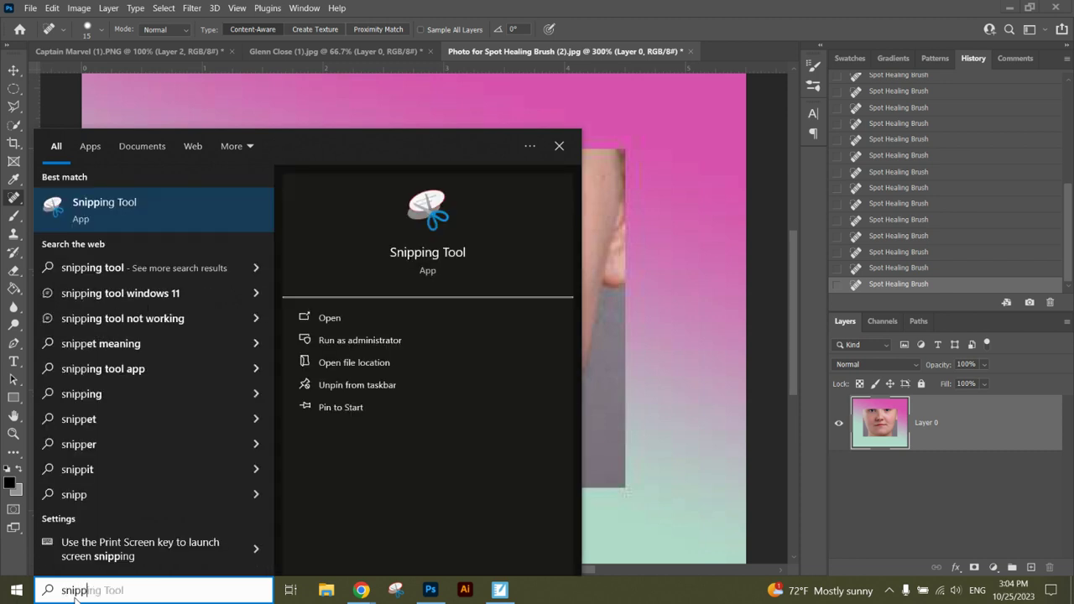
left_click(142, 209)
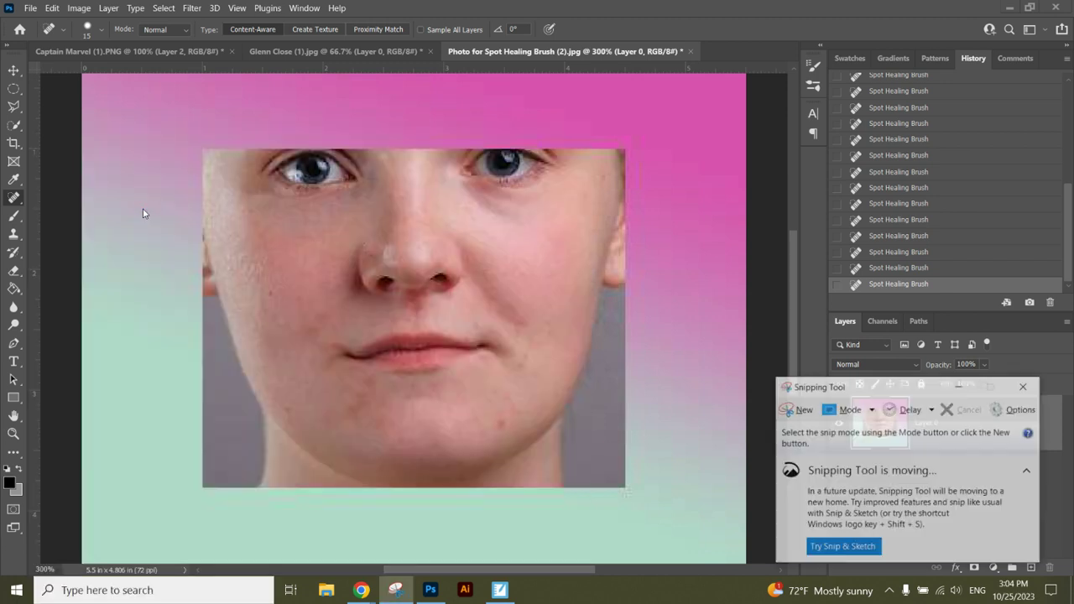
left_click(785, 411)
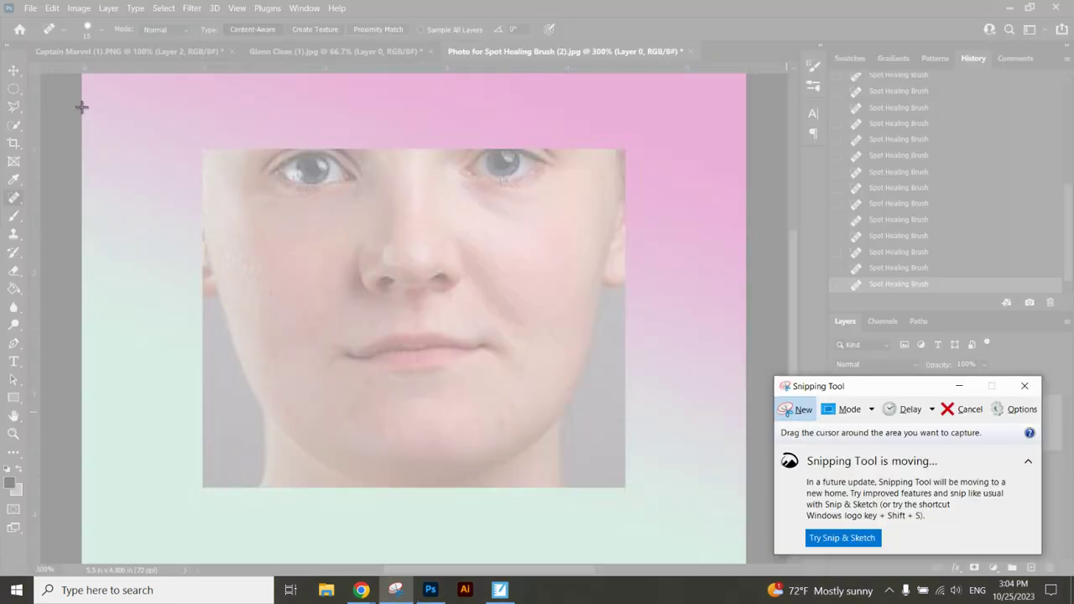
left_click_drag(84, 79, 741, 553)
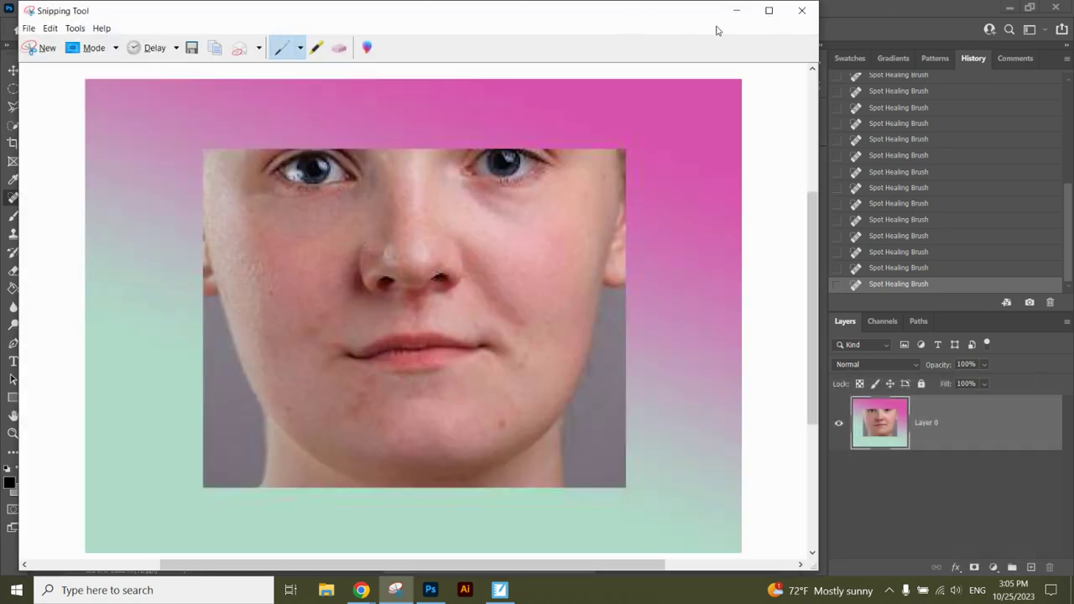
Switch to the Chrome window that shows the original assignment photo.
mouse_move(362, 589)
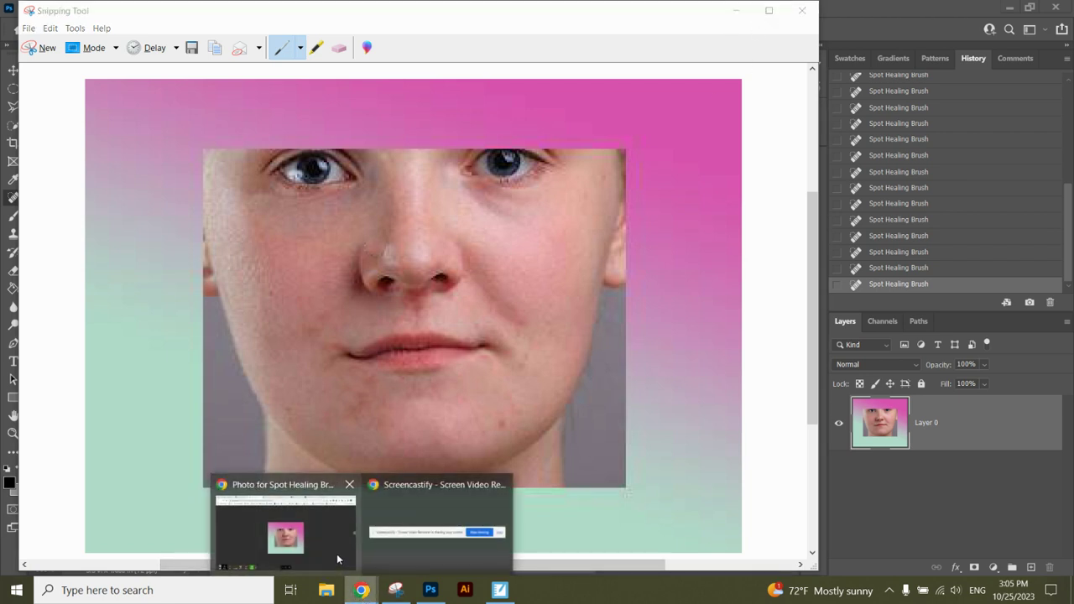